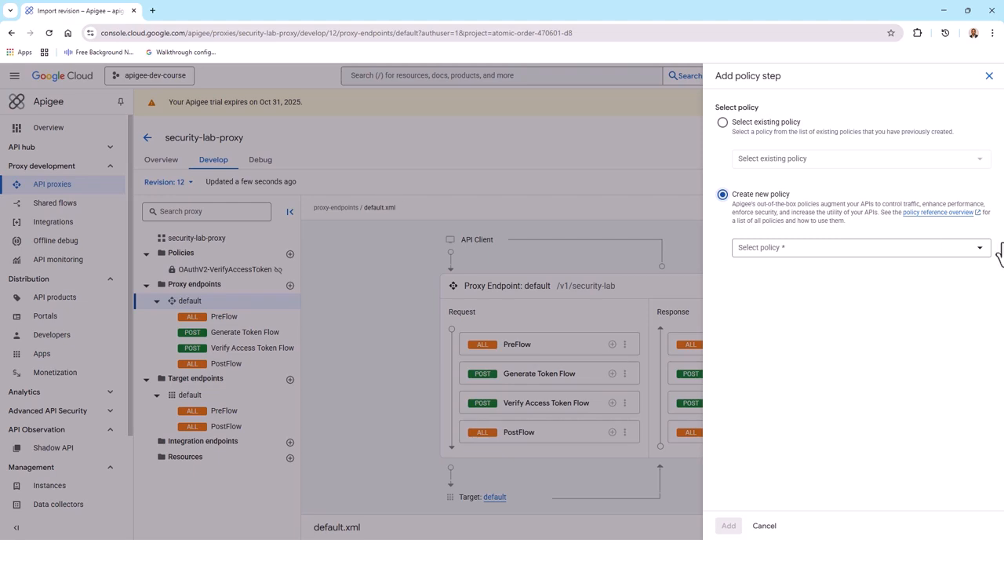
Create a new Assign Message policy named AM-PreProcess-JWT and add it to the request PreFlow.
{"action": "left_click", "coordinate": [979, 251]}
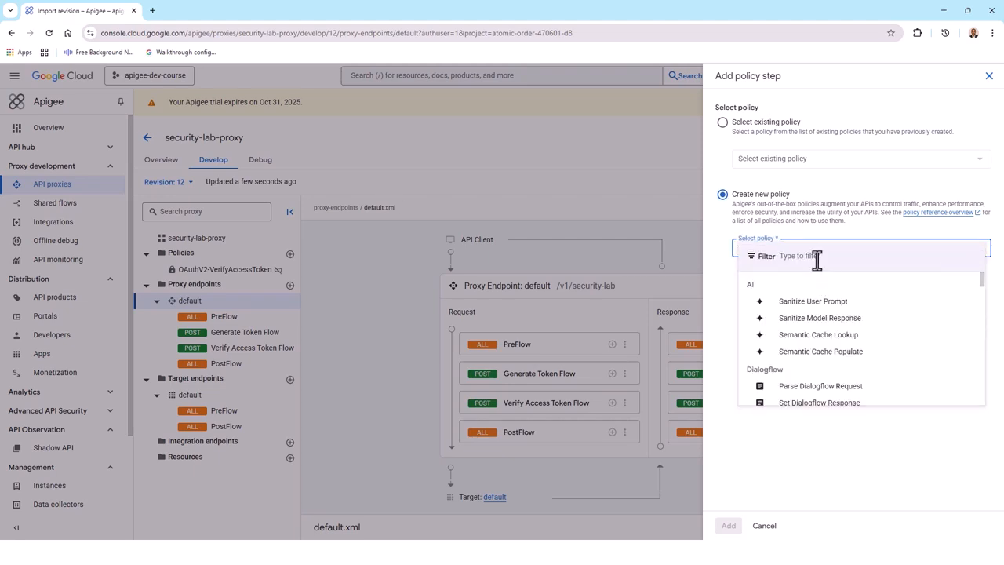
{"action": "type", "text": "Ass"}
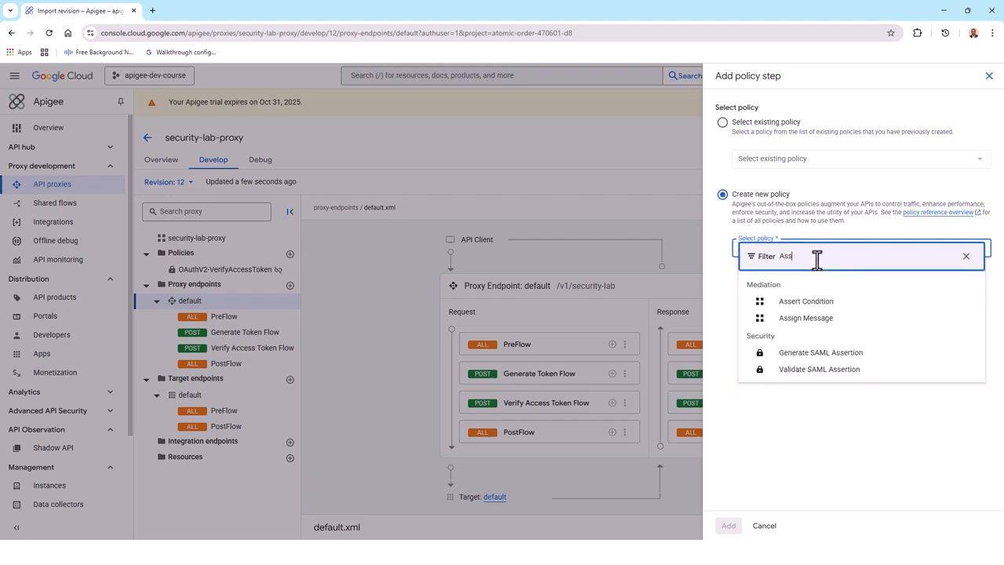
{"action": "left_click", "coordinate": [800, 319]}
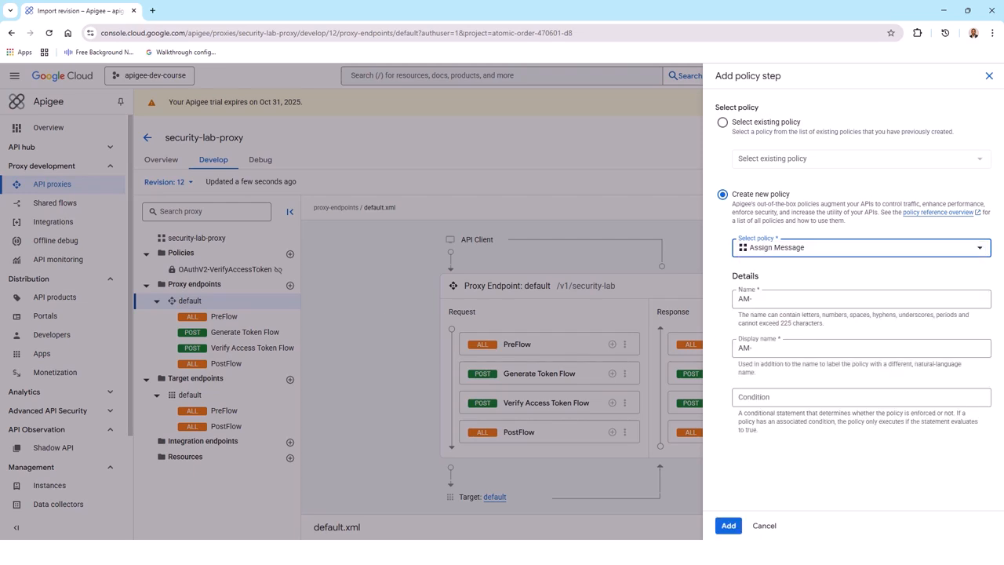
{"action": "left_click", "coordinate": [740, 299]}
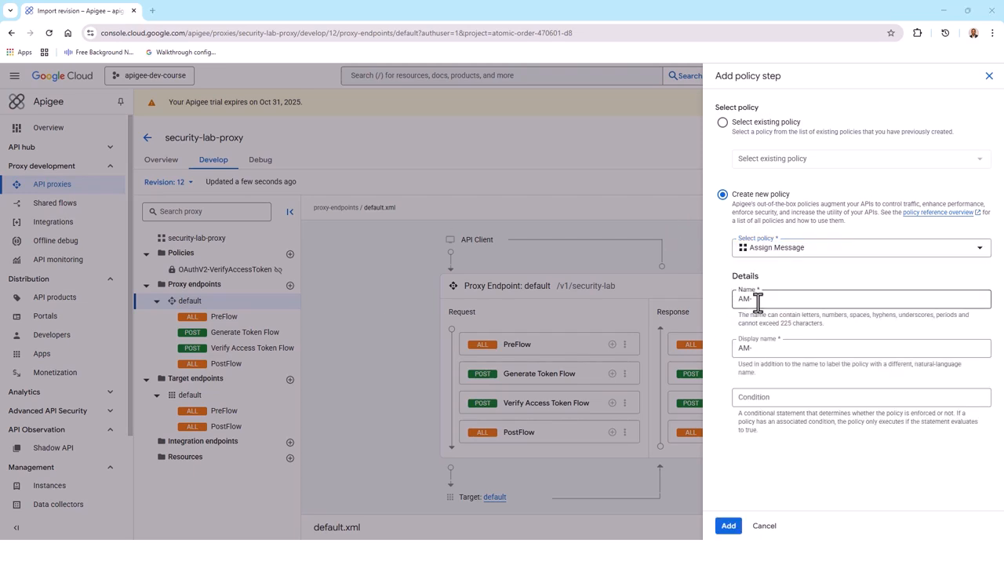
{"action": "triple_click", "coordinate": [738, 298]}
{"action": "type", "text": "AM-PreProcess-JWT"}
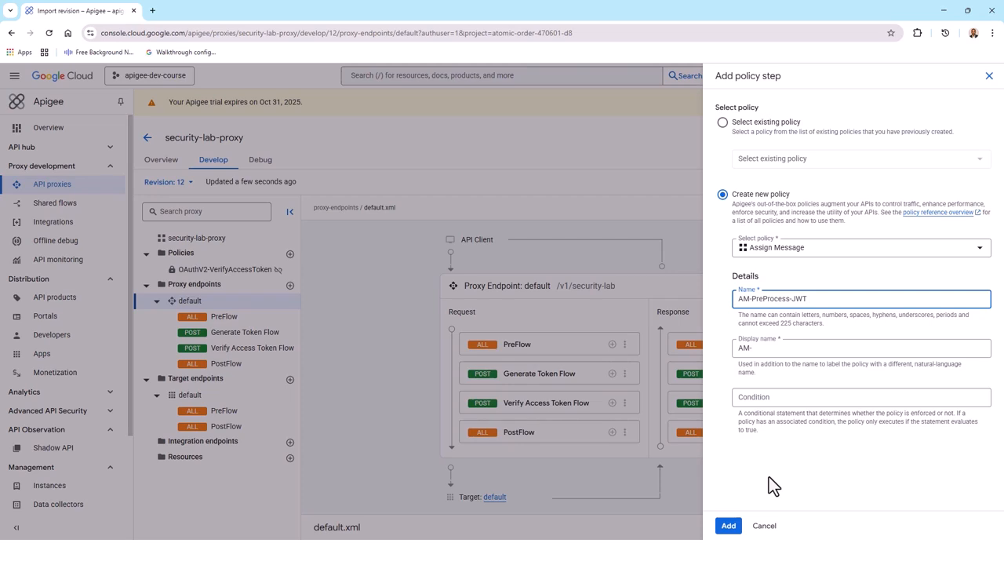
{"action": "left_click", "coordinate": [728, 527]}
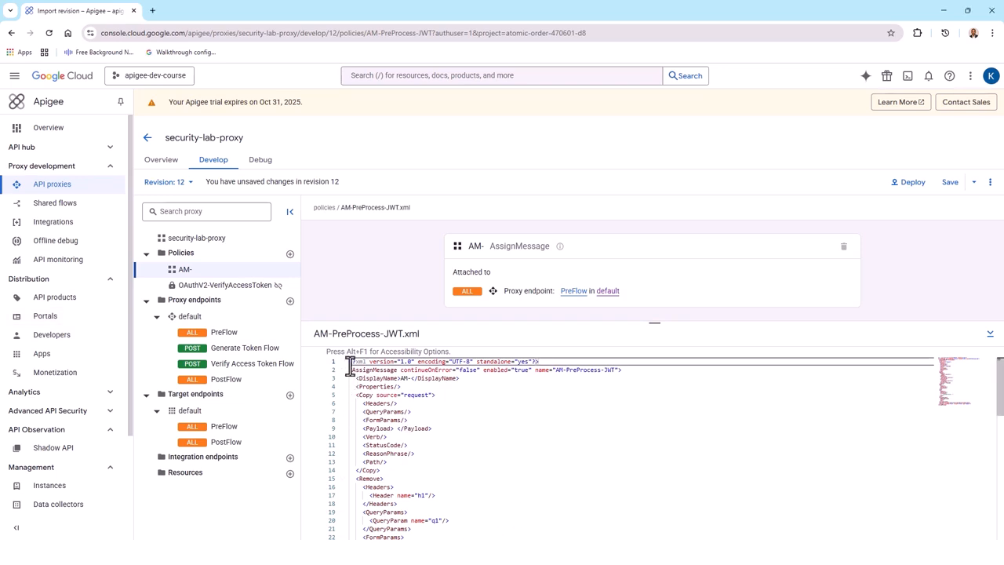
Replace the AM-PreProcess-JWT policy XML with code assigning the secret value to private.jwt_secret_key and template {substring(request.header.authorization,7)} to jwt_string, and save the revision.
{"action": "left_click_drag", "start_coordinate": [349, 369], "coordinate": [455, 494]}
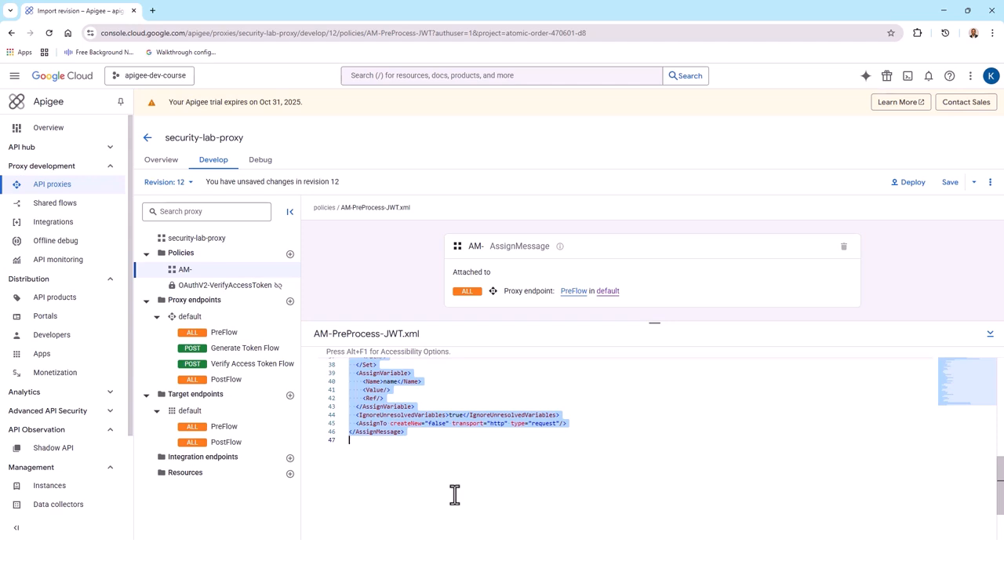
{"action": "scroll", "coordinate": [584, 477], "scroll_direction": "up", "scroll_amount": 2}
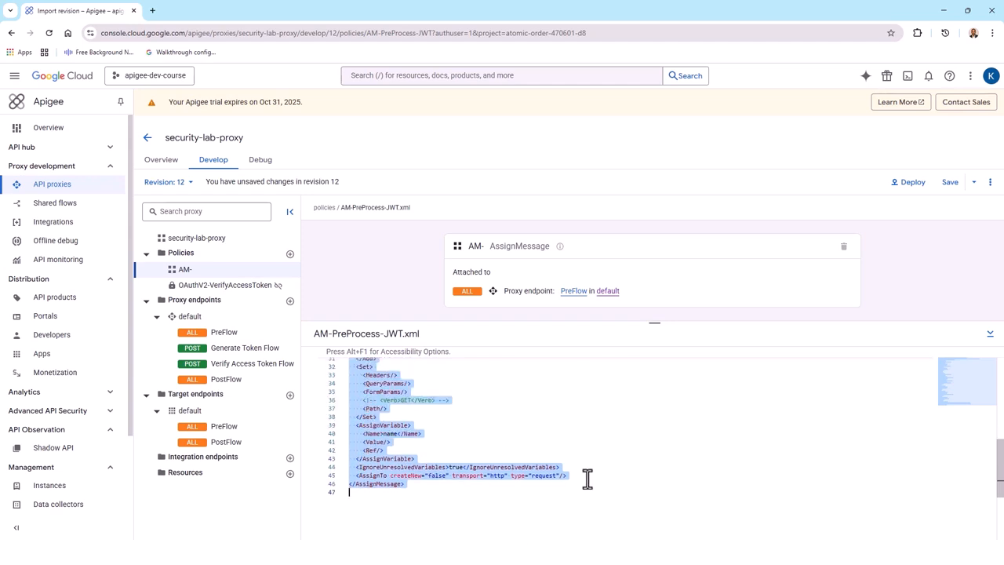
{"action": "key", "text": "ctrl+v"}
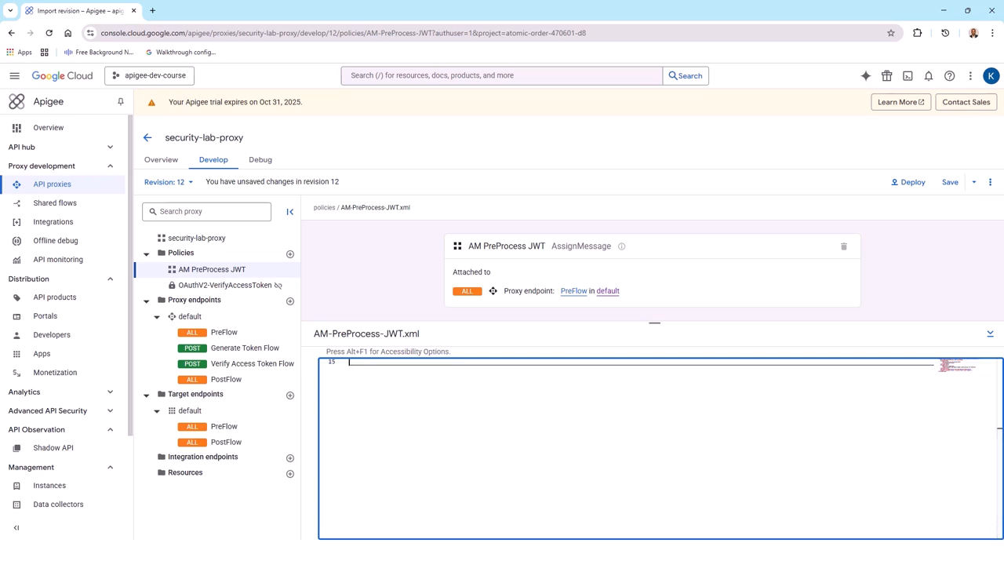
{"action": "scroll", "coordinate": [507, 486], "scroll_direction": "up", "scroll_amount": 3}
{"action": "scroll", "coordinate": [508, 492], "scroll_direction": "up", "scroll_amount": 1}
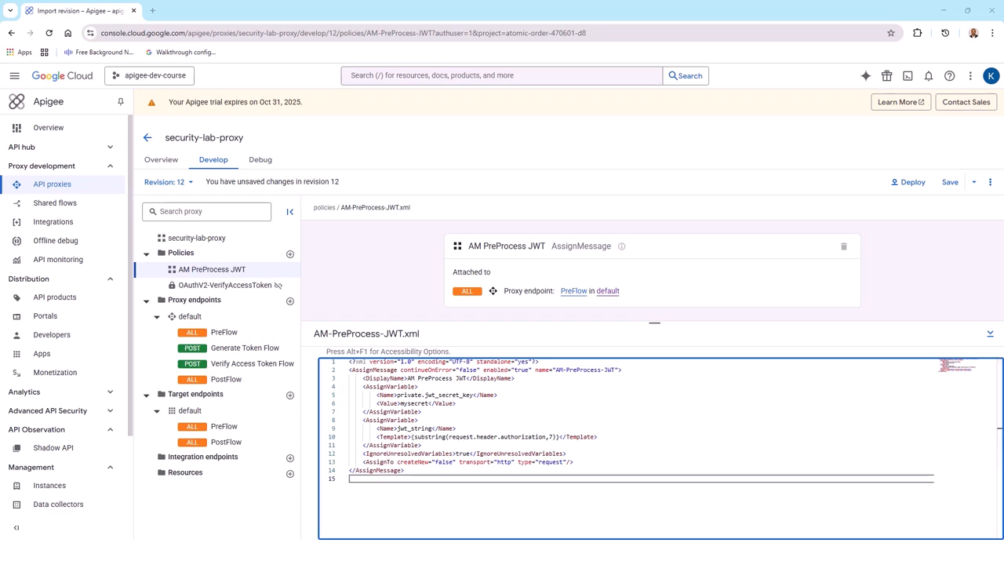
{"action": "left_click", "coordinate": [953, 185]}
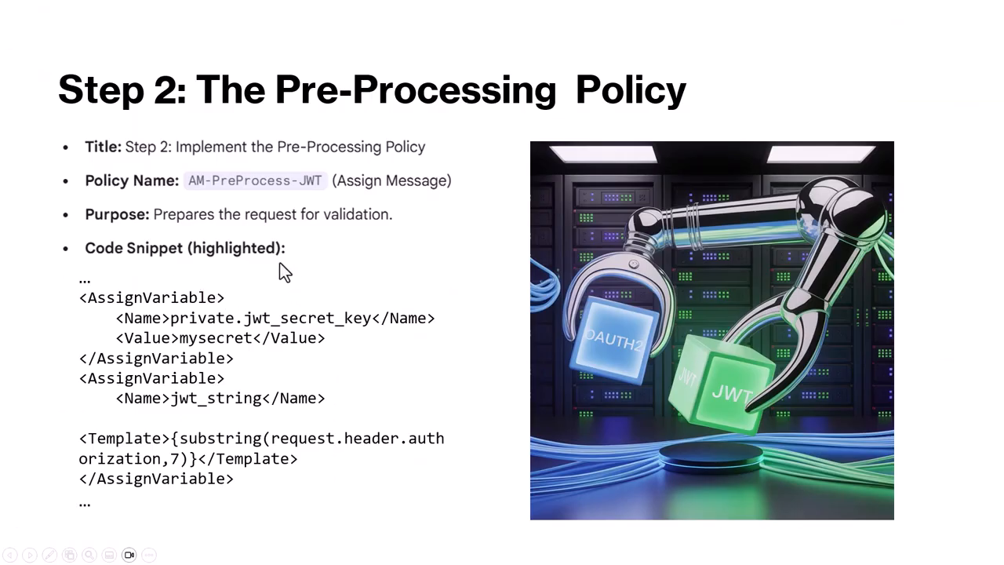
{"action": "key", "text": "Right"}
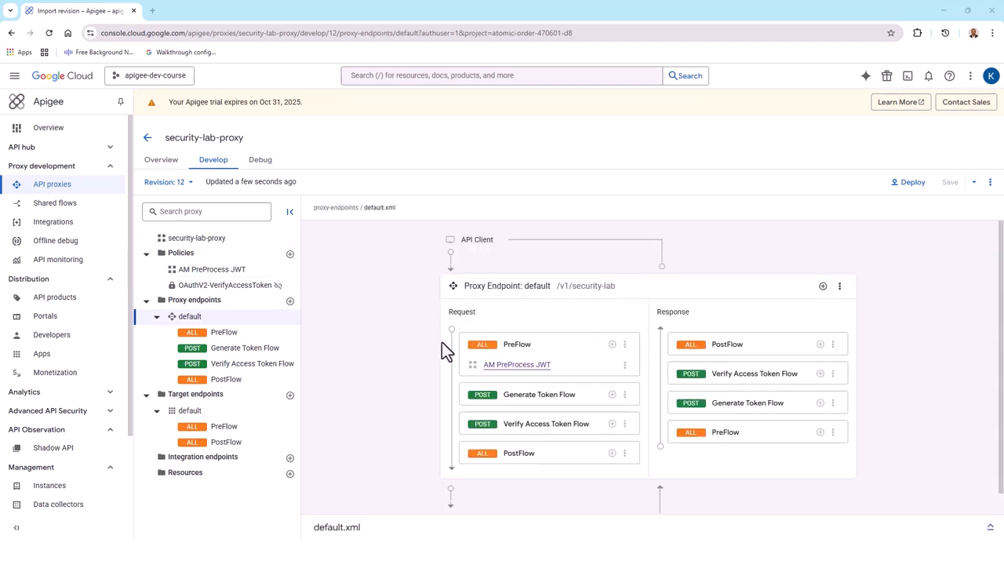
Add a new Verify JWT policy named Verify-JWT-Policy to the request PreFlow of the default proxy endpoint.
{"action": "left_click", "coordinate": [612, 345]}
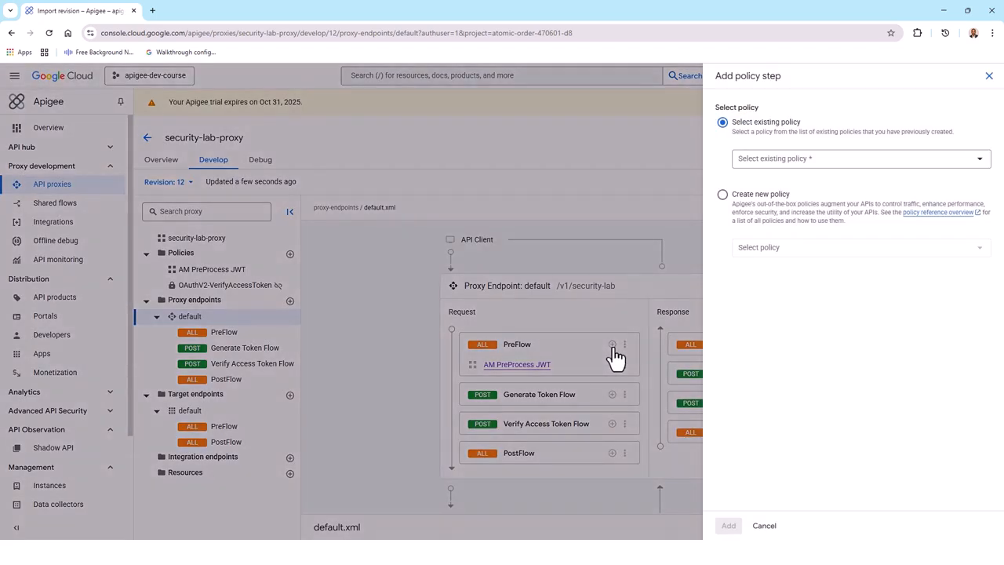
{"action": "left_click", "coordinate": [722, 195]}
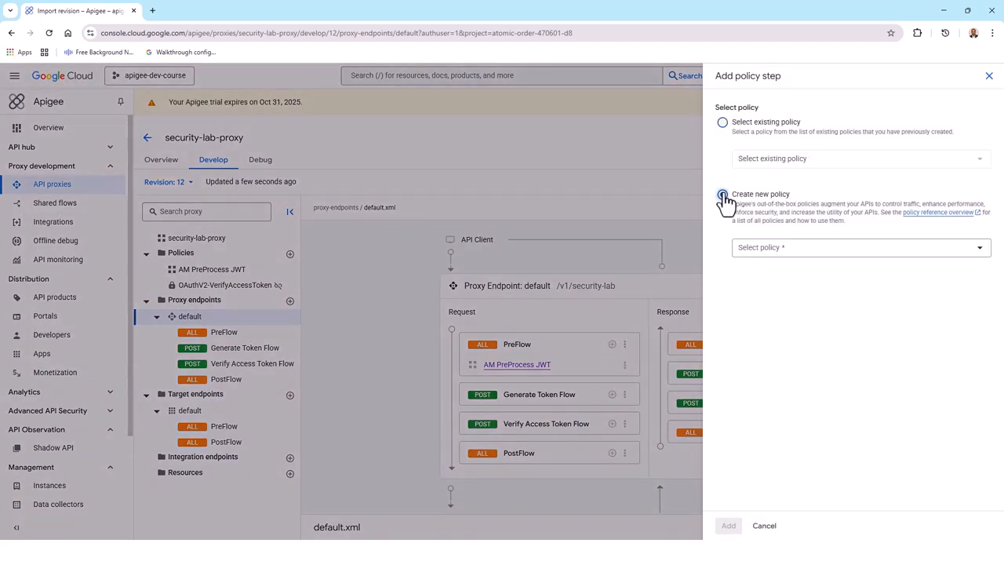
{"action": "left_click", "coordinate": [979, 249]}
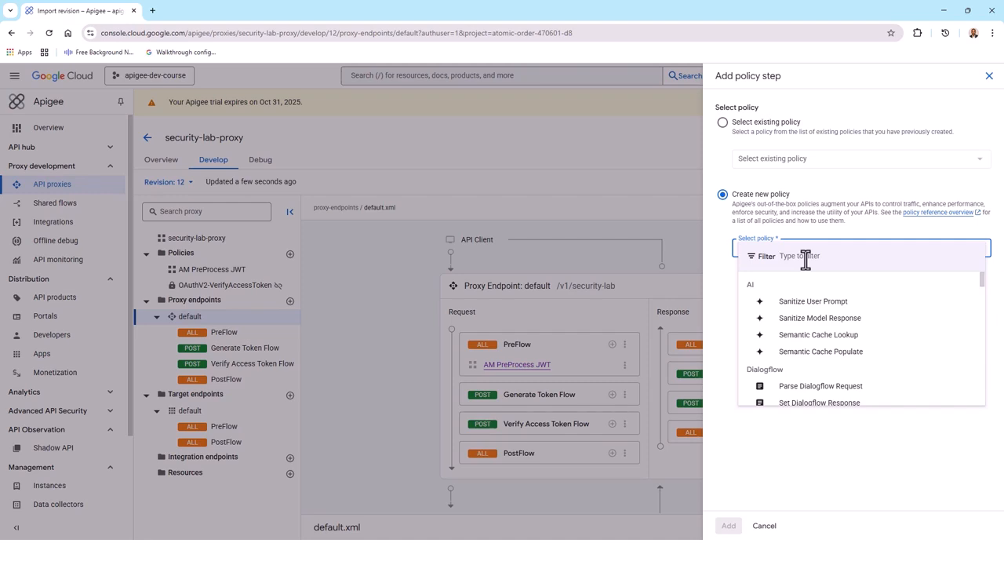
{"action": "type", "text": "JWT"}
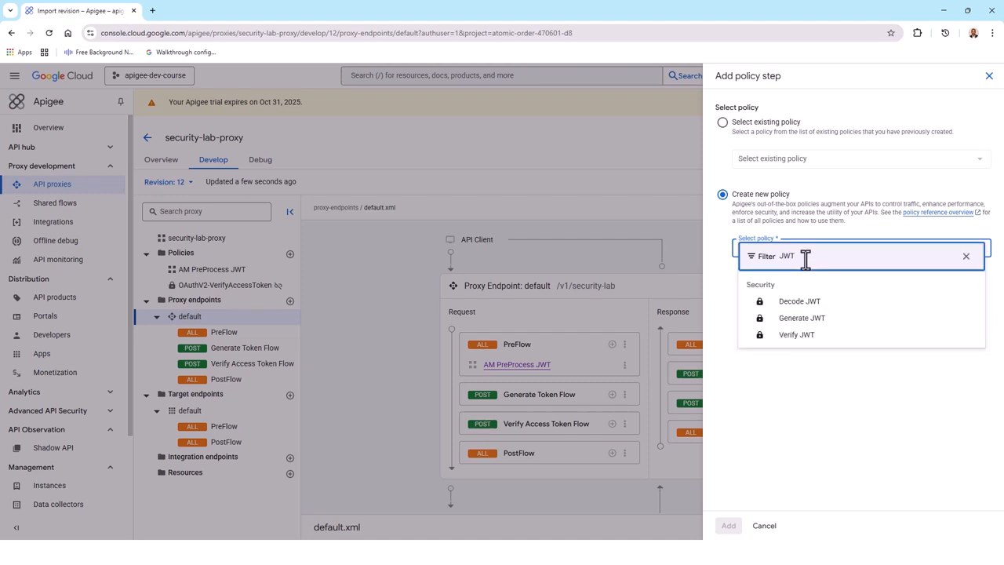
{"action": "left_click", "coordinate": [801, 337]}
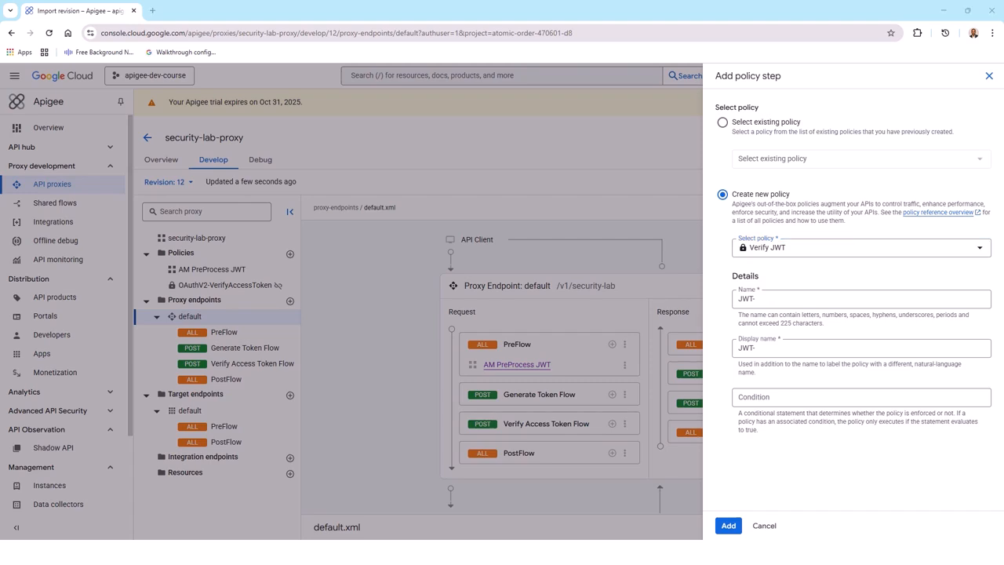
{"action": "left_click_drag", "start_coordinate": [794, 304], "coordinate": [738, 298]}
{"action": "type", "text": "Verify-JWT-Policy"}
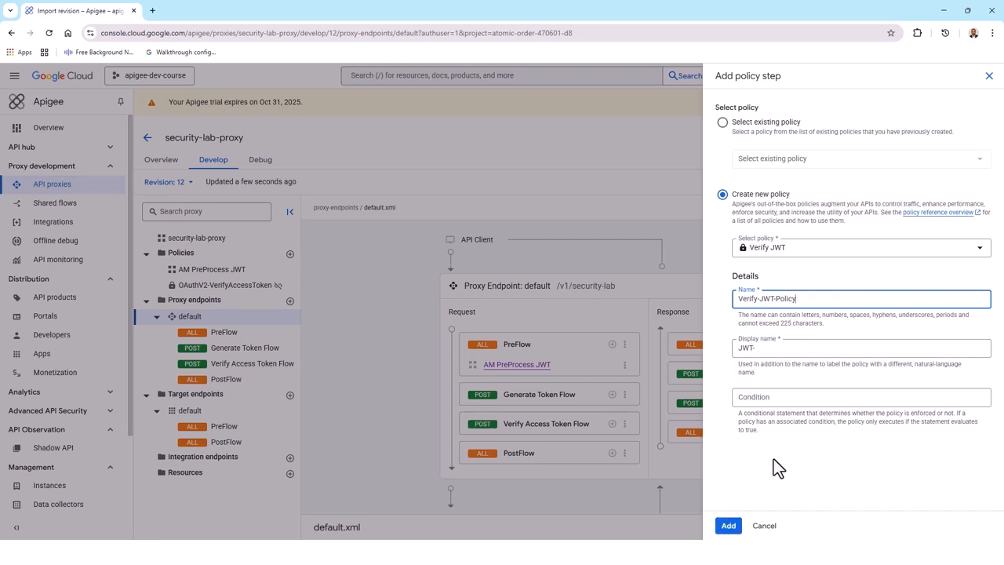
{"action": "left_click", "coordinate": [732, 529]}
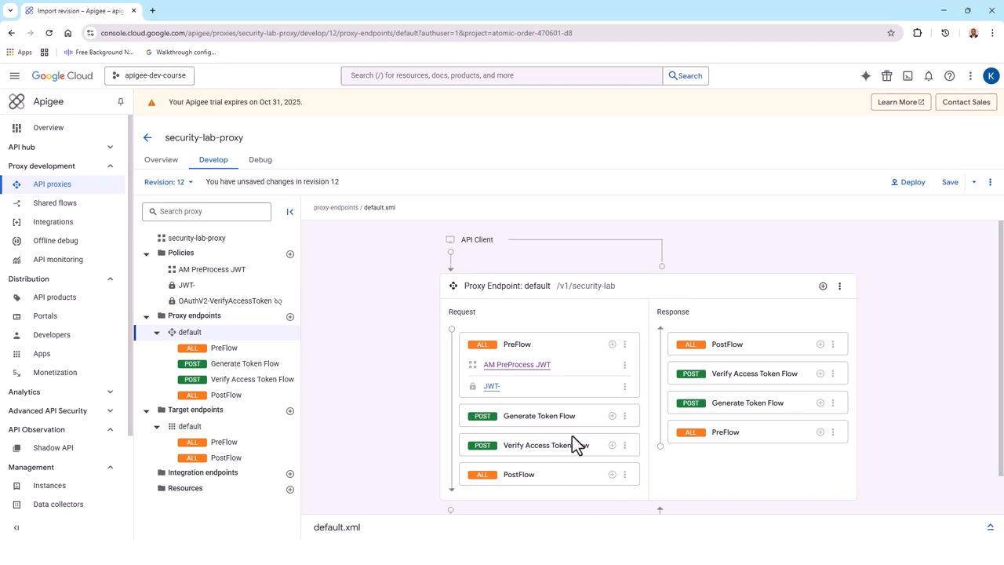
Replace the Verify-JWT-Policy XML with an HS256 configuration using key reference private.jwt_secret_key, source jwt_string and RemoveHeader true, and save the revision.
{"action": "left_click", "coordinate": [493, 388]}
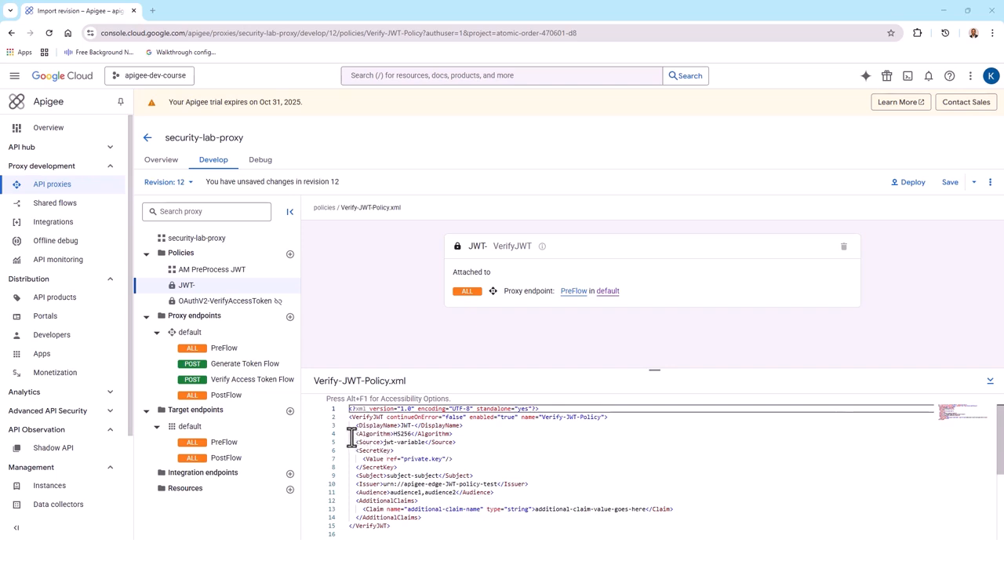
{"action": "left_click_drag", "start_coordinate": [349, 409], "coordinate": [407, 528]}
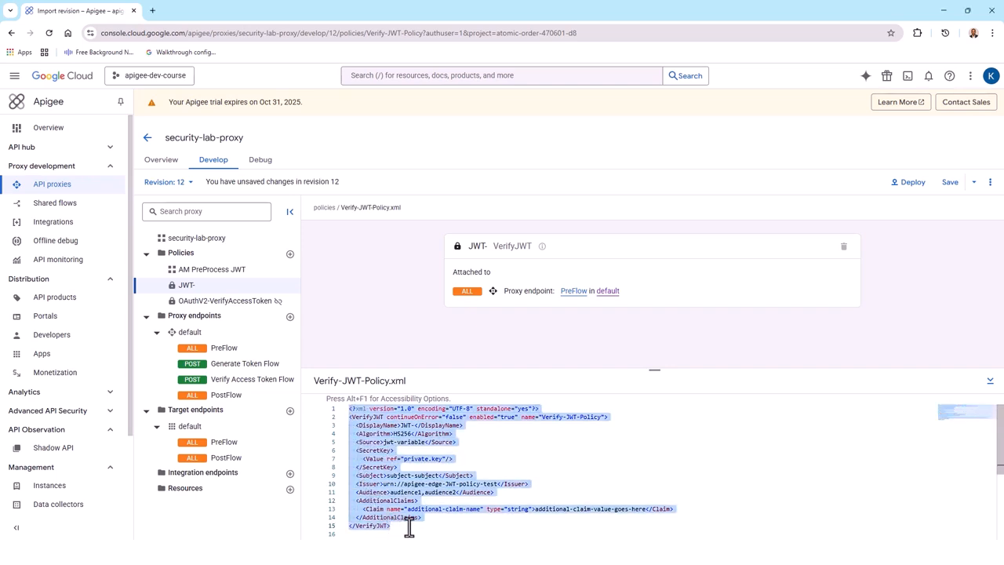
{"action": "key", "text": "BackSpace"}
{"action": "key", "text": "ctrl+v"}
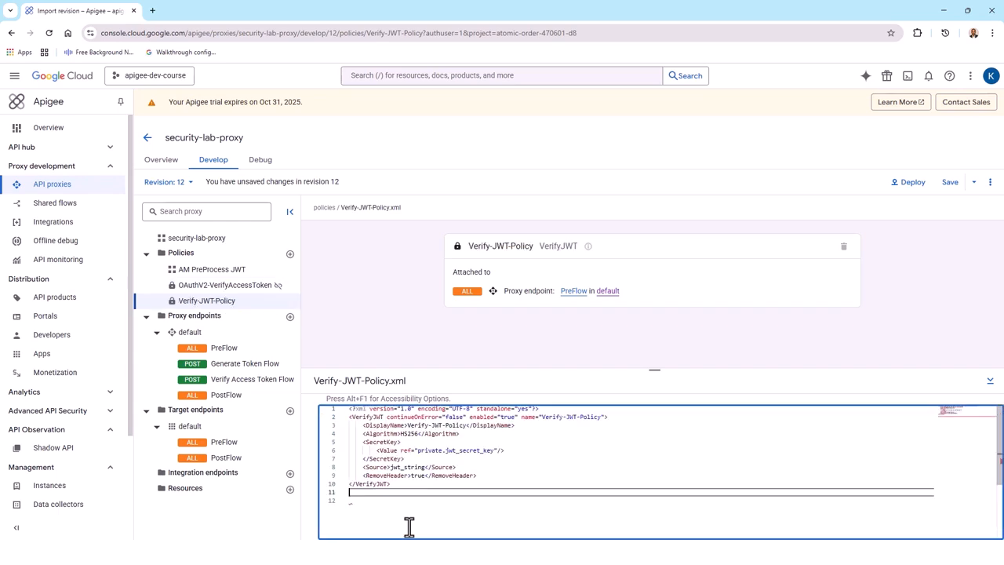
{"action": "left_click", "coordinate": [950, 183]}
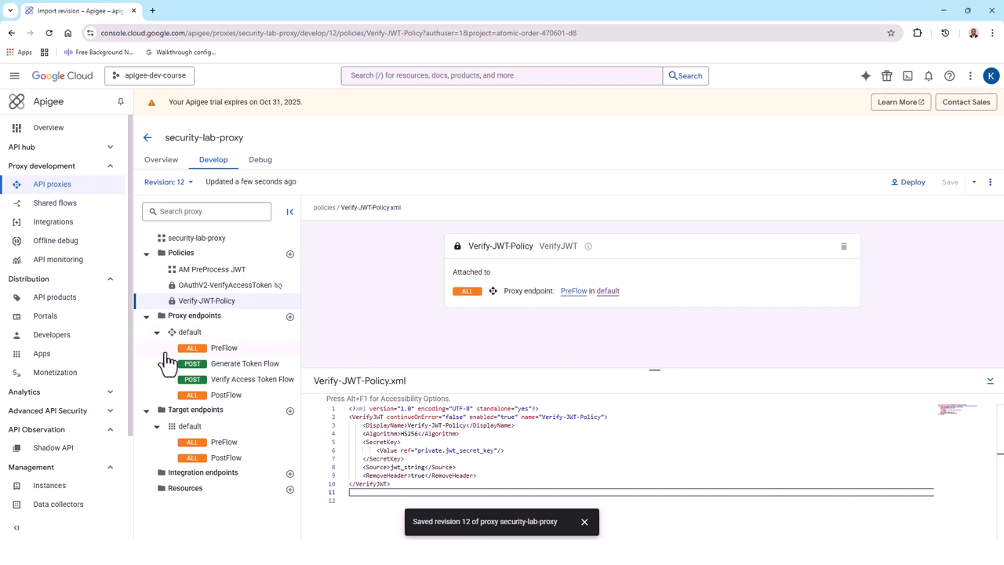
Delete the unused OAuthV2-VerifyAccessToken policy from the proxy and save the revision.
{"action": "left_click", "coordinate": [226, 291]}
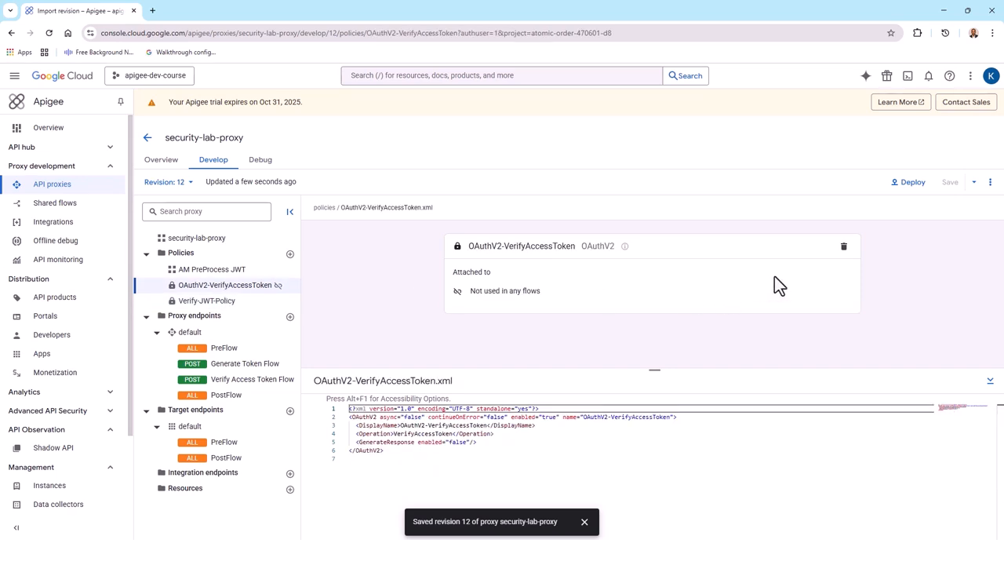
{"action": "left_click", "coordinate": [845, 249]}
{"action": "left_click", "coordinate": [617, 330]}
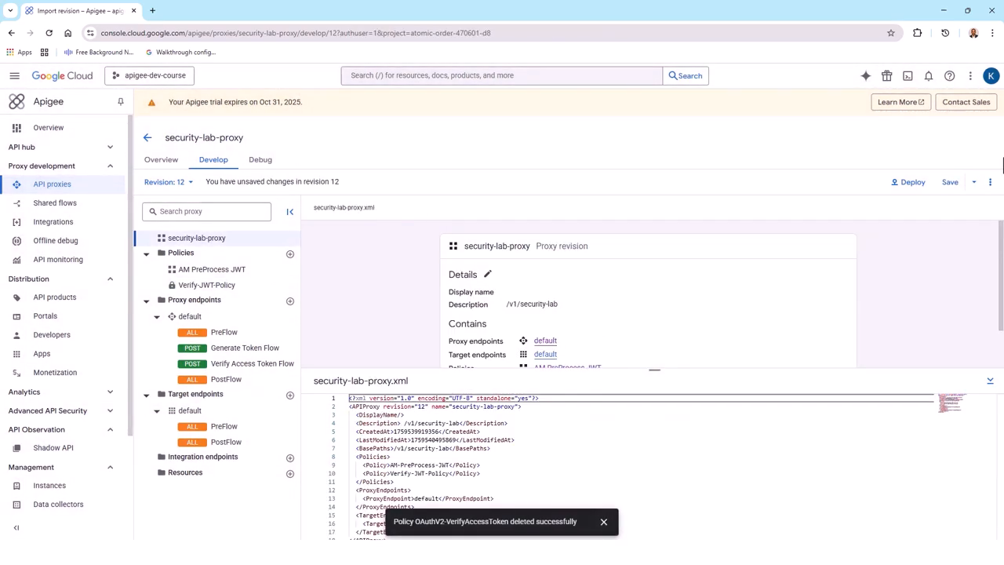
{"action": "left_click", "coordinate": [949, 187]}
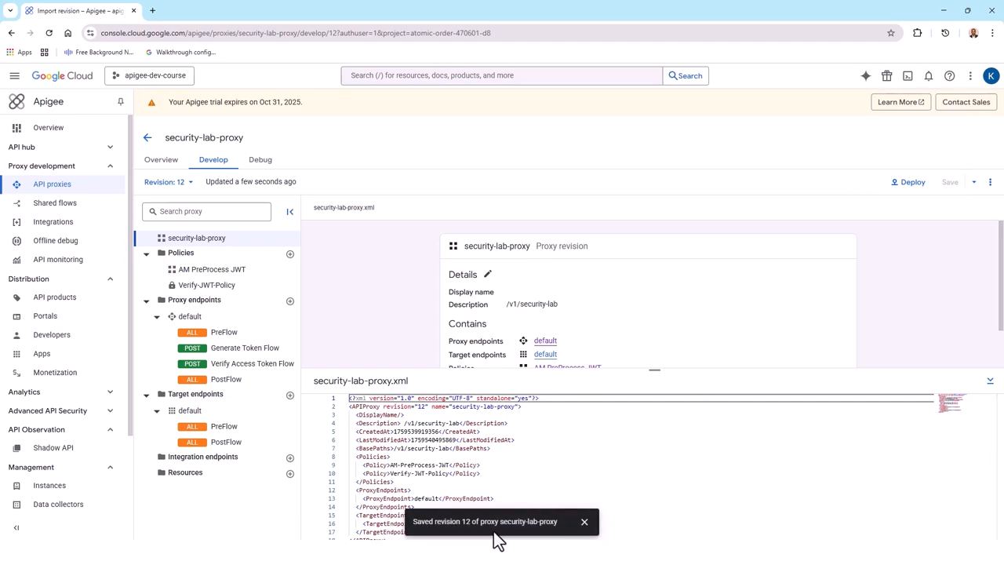
{"action": "left_click", "coordinate": [585, 522]}
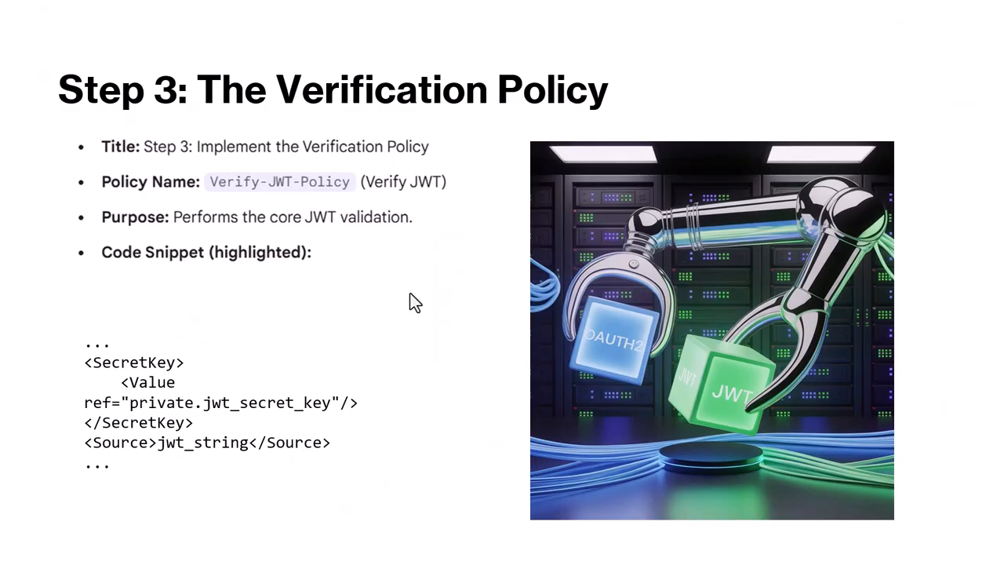
{"action": "key", "text": "Right"}
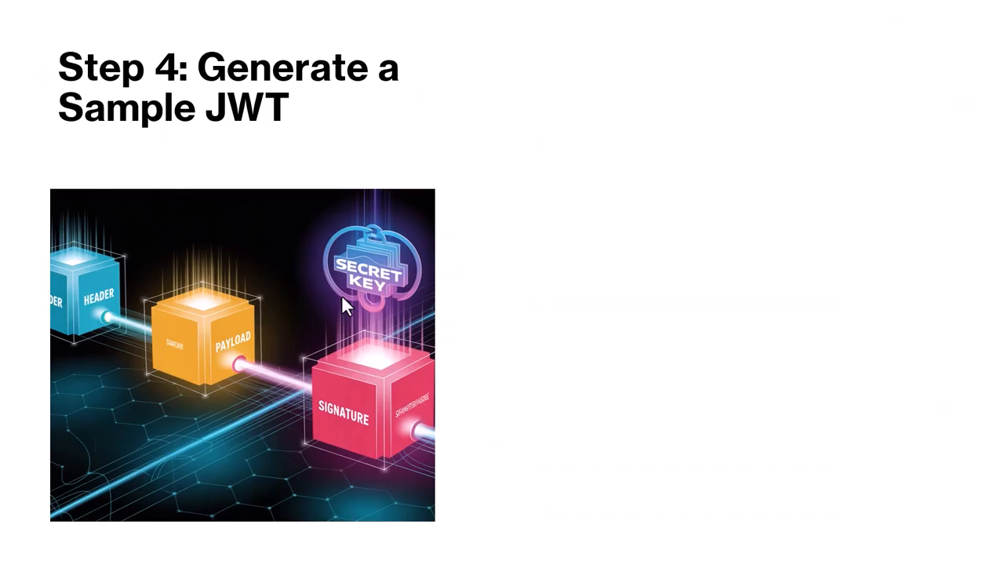
{"action": "key", "text": "Right"}
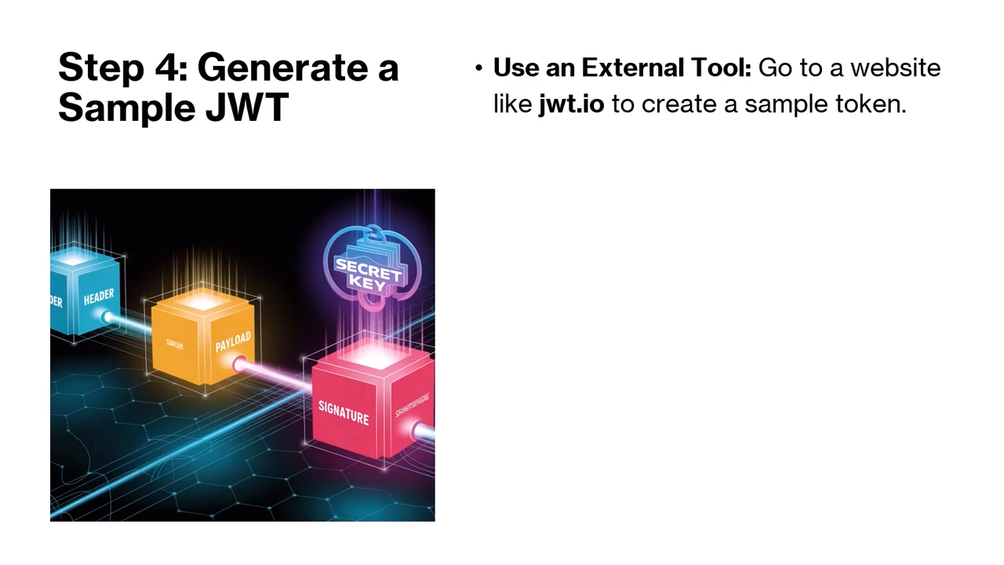
{"action": "key", "text": "Right"}
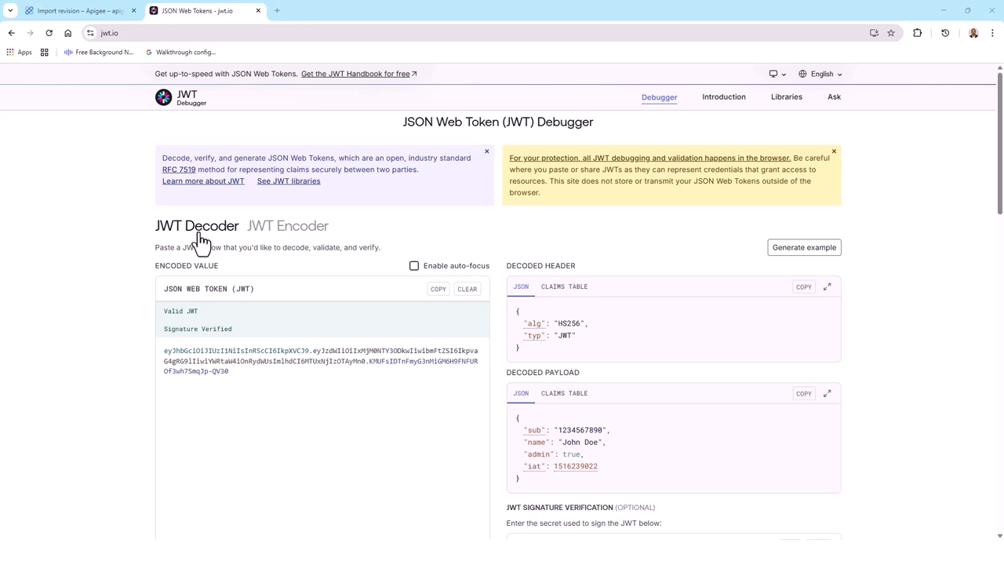
Switch jwt.io to the JWT Encoder and replace the example signing secret with the secret key used in the pre-processing policy.
{"action": "left_click", "coordinate": [291, 232]}
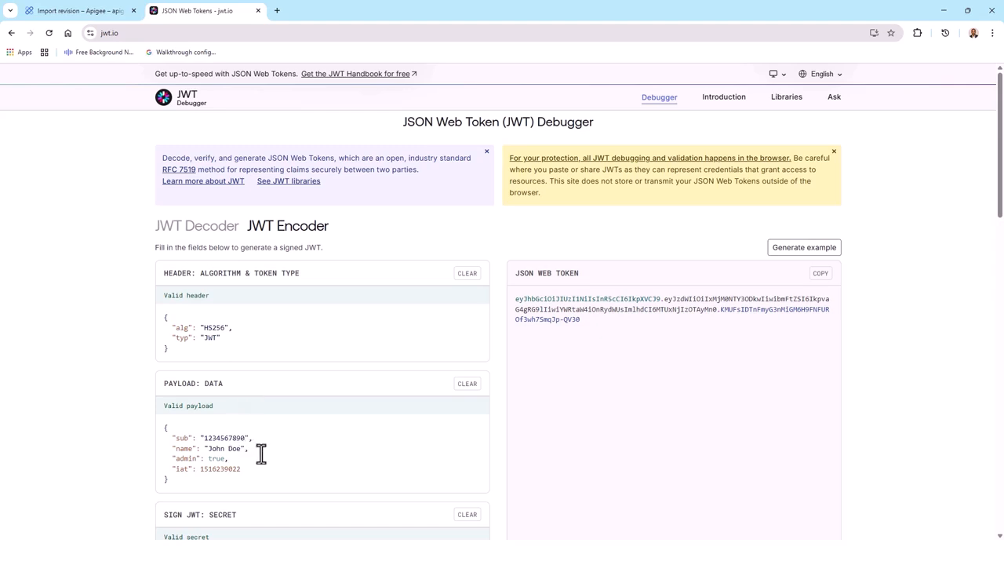
{"action": "scroll", "coordinate": [263, 453], "scroll_direction": "down", "scroll_amount": 2}
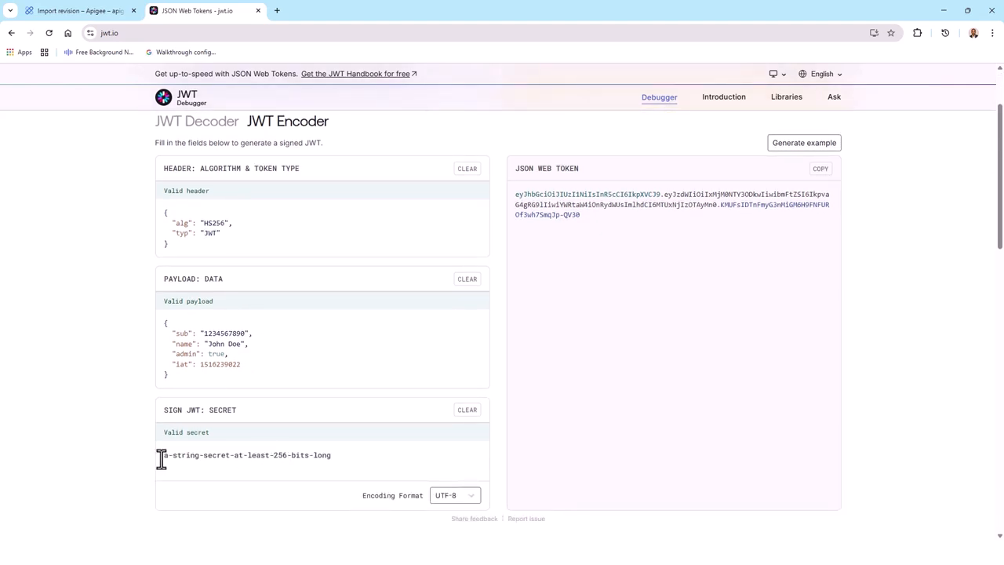
{"action": "left_click_drag", "start_coordinate": [161, 459], "coordinate": [337, 463]}
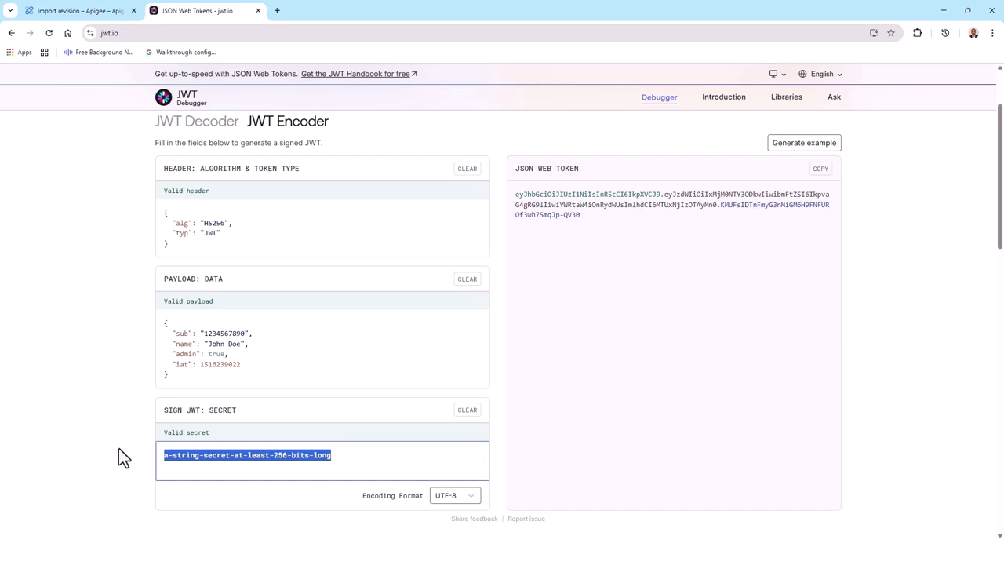
{"action": "type", "text": "my"}
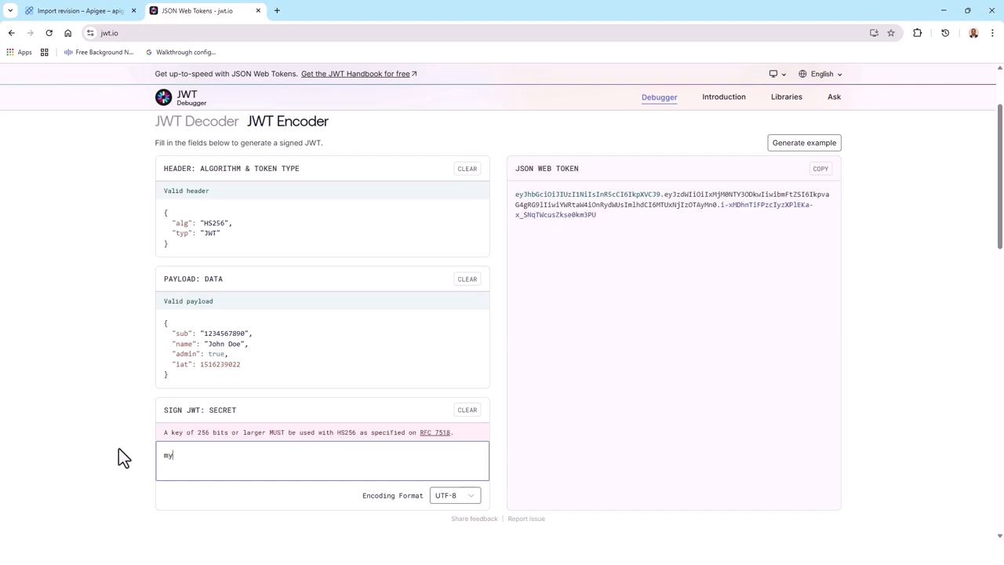
{"action": "type", "text": "secret"}
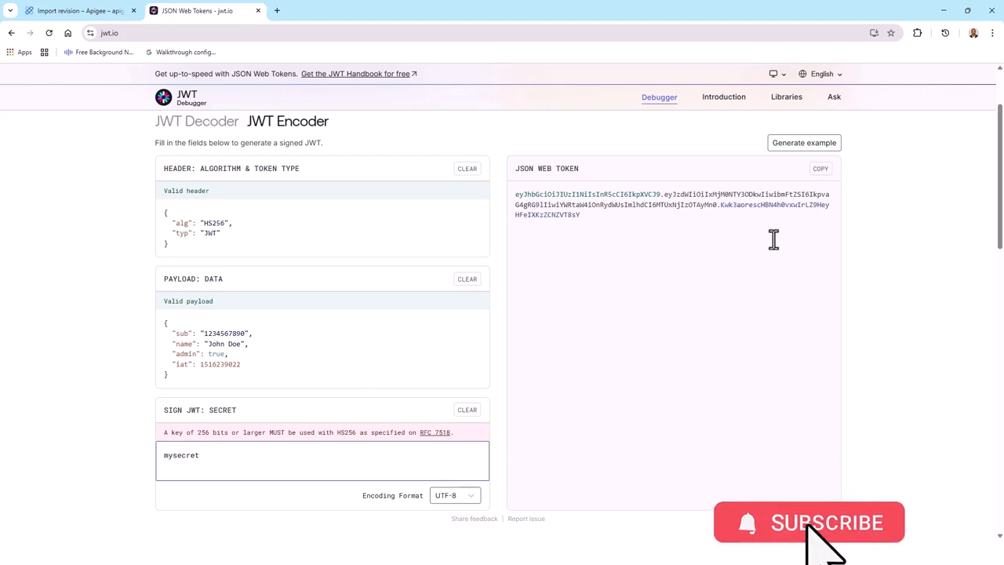
Re-enter the final character of the signing secret to regenerate the token's signature, and copy the encoded JSON Web Token.
{"action": "key", "text": "BackSpace"}
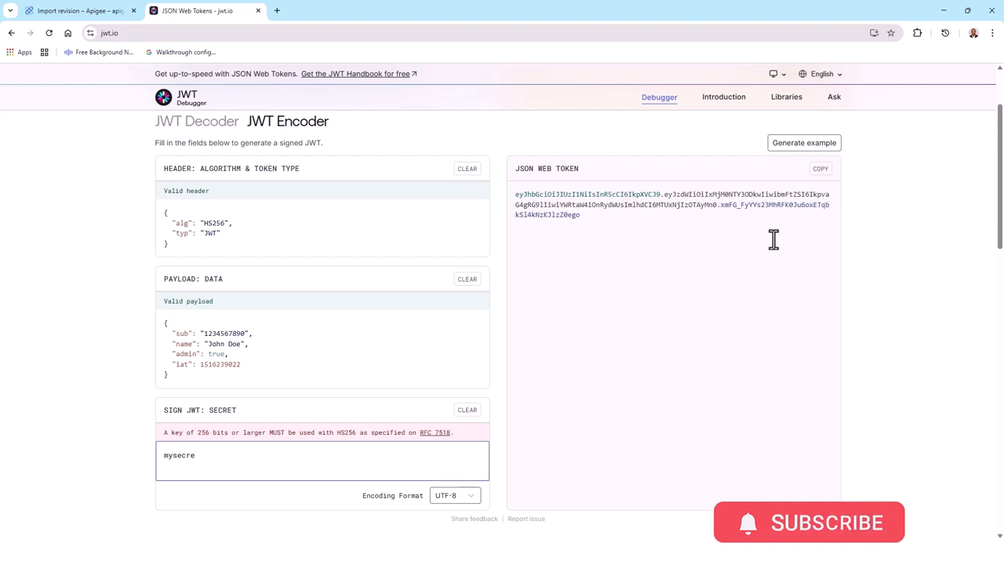
{"action": "type", "text": "t"}
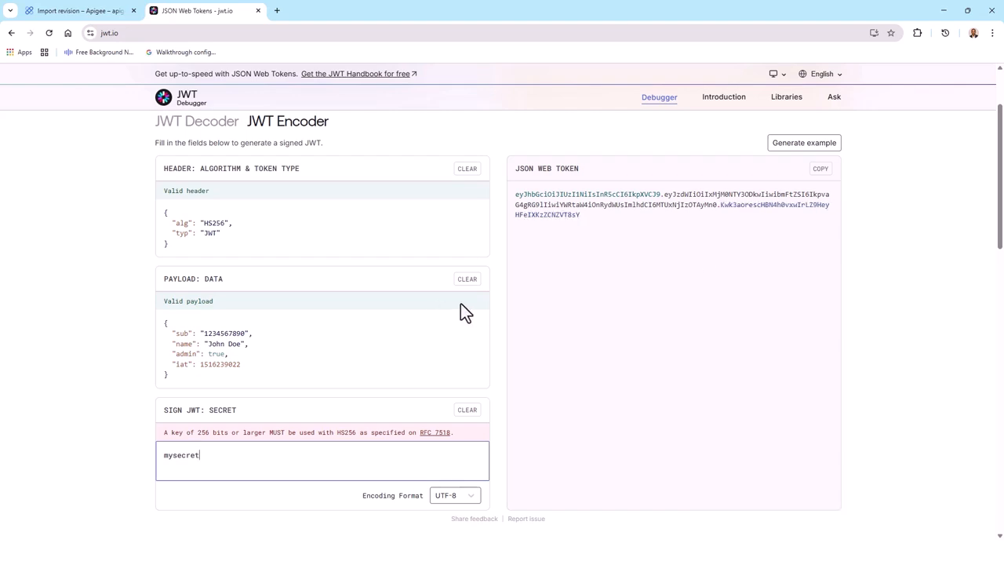
{"action": "left_click", "coordinate": [821, 174]}
{"action": "left_click", "coordinate": [820, 171]}
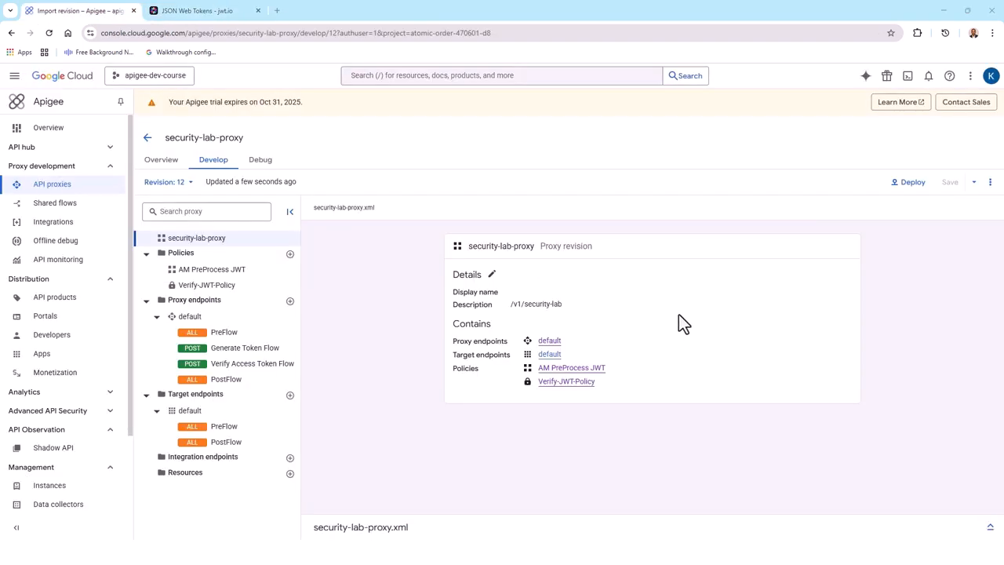
Switch to the Apigee console and deploy revision 12 of security-lab-proxy to the eval environment.
{"action": "left_click", "coordinate": [912, 183]}
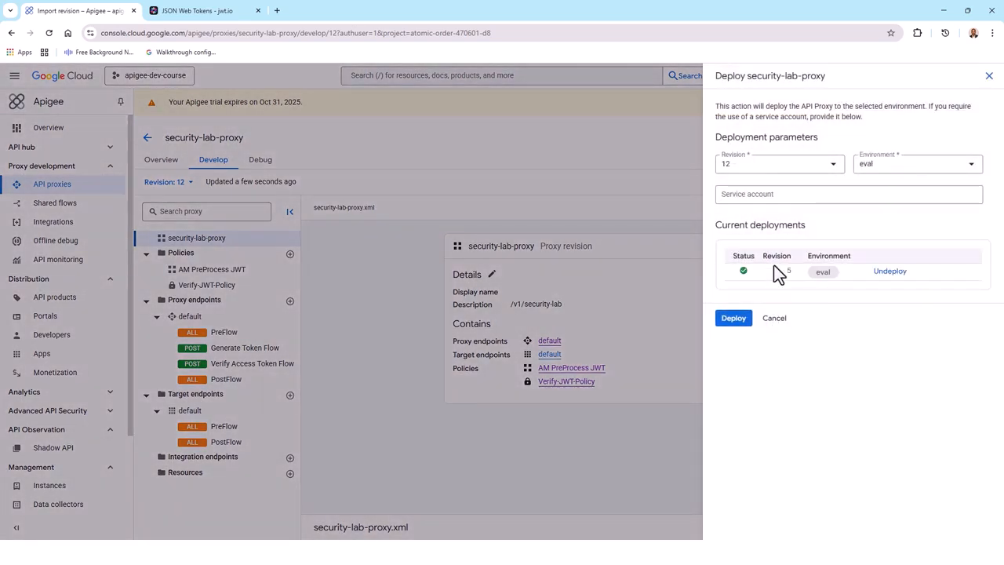
{"action": "left_click", "coordinate": [734, 318]}
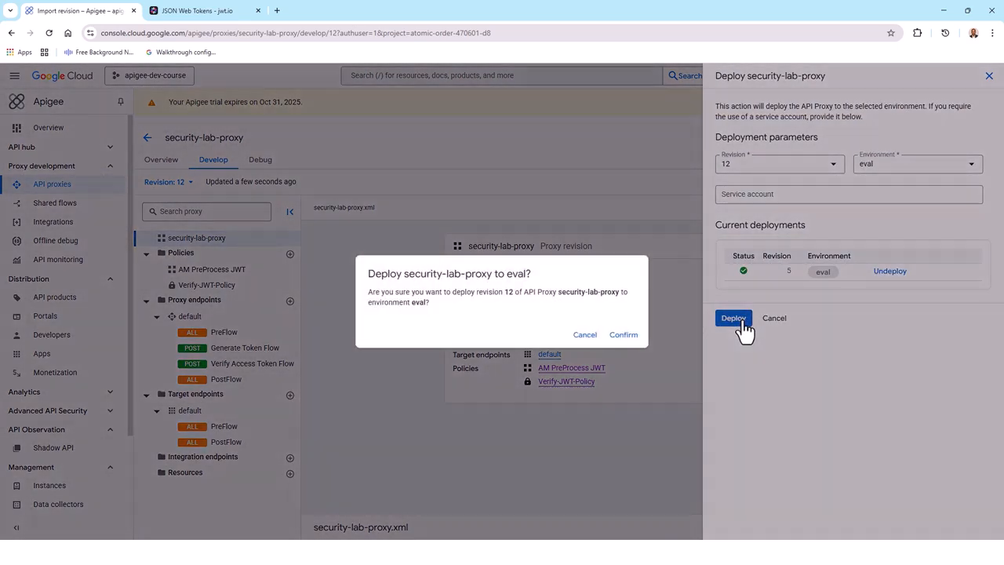
{"action": "left_click", "coordinate": [624, 336]}
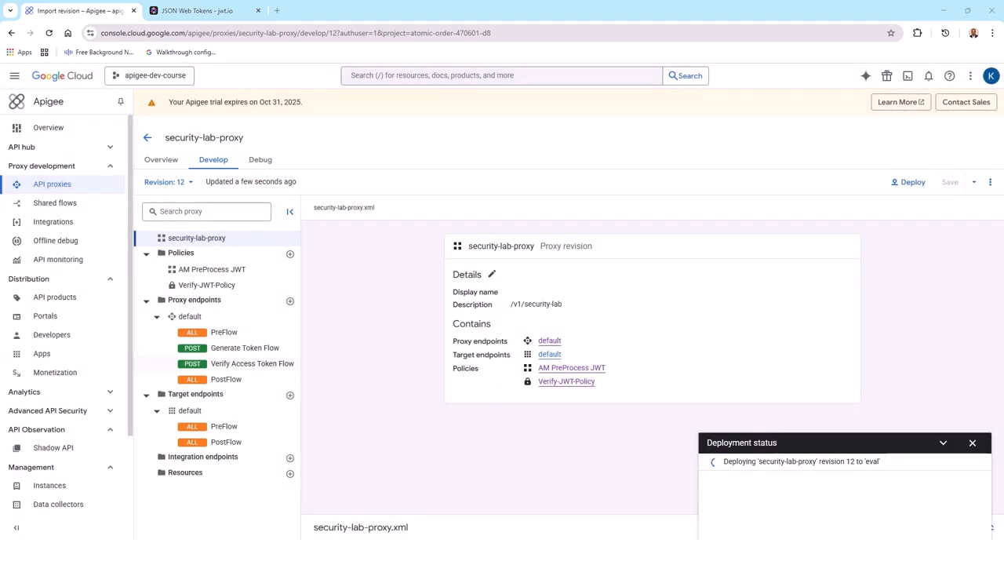
Delete the Generate Token Flow and the Verify Access Token Flow from the default proxy endpoint.
{"action": "left_click", "coordinate": [244, 347]}
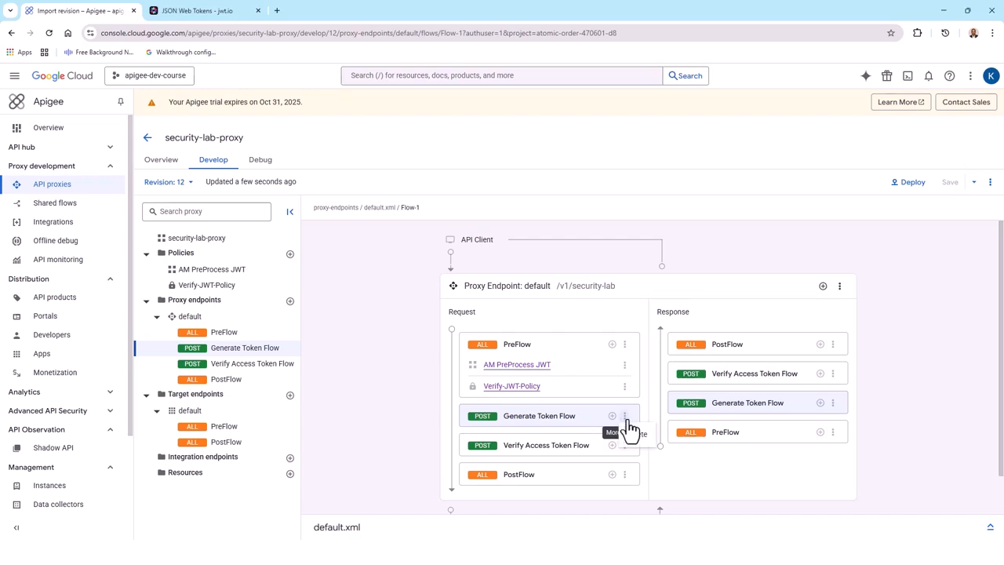
{"action": "left_click", "coordinate": [634, 437]}
{"action": "left_click", "coordinate": [582, 329]}
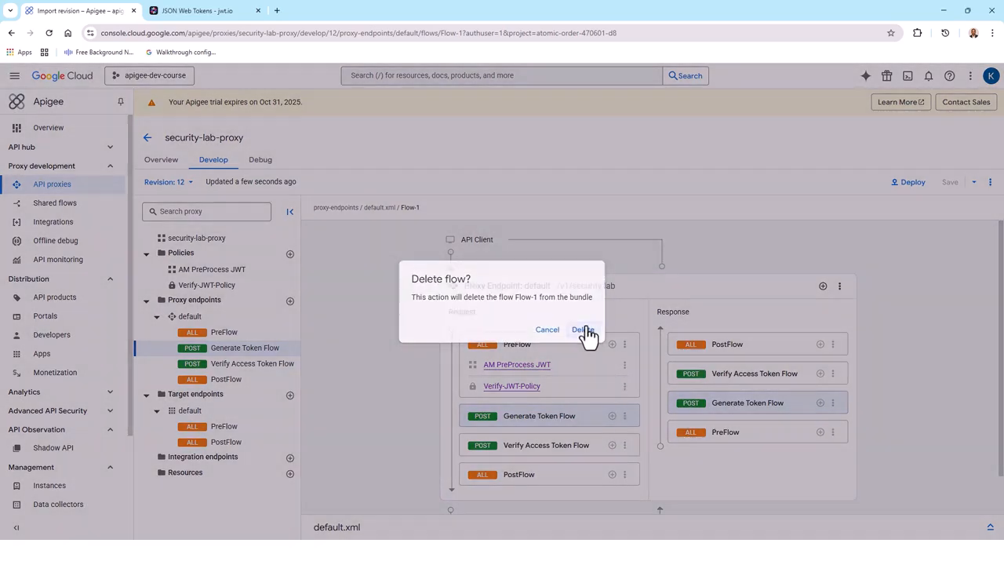
{"action": "left_click", "coordinate": [628, 421]}
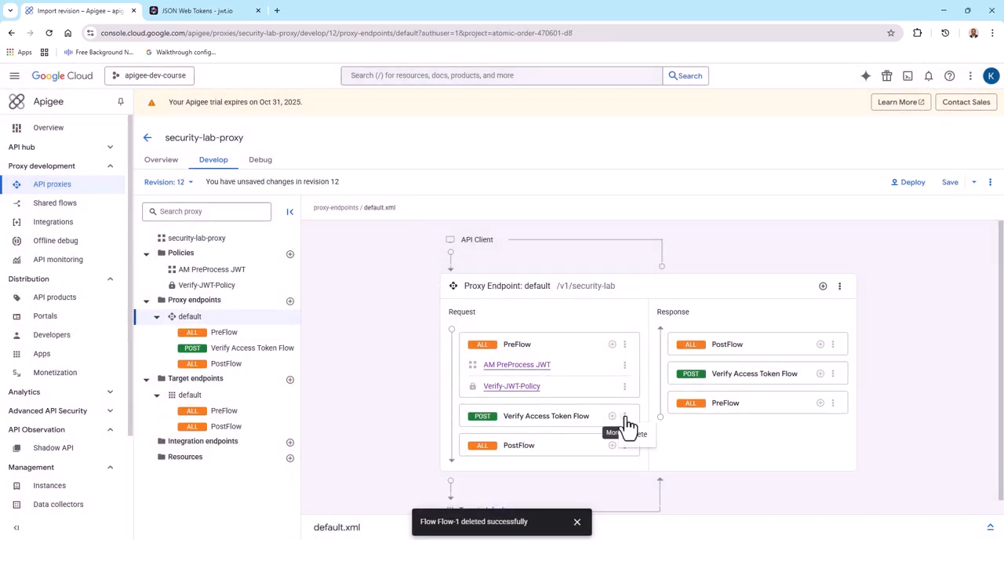
{"action": "left_click", "coordinate": [636, 445]}
{"action": "left_click", "coordinate": [599, 336]}
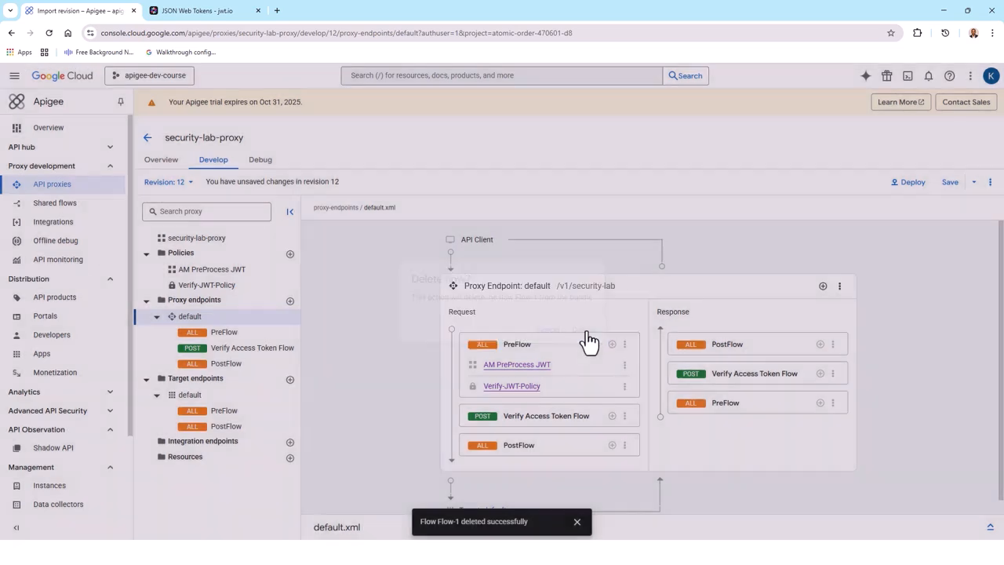